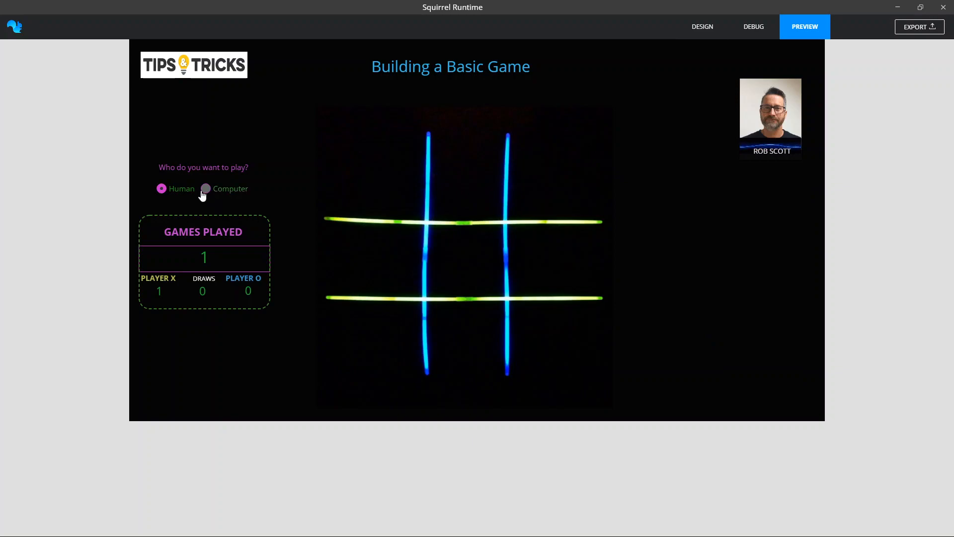
# Play X against the computer in the middle-left, top-right, top-left, middle-right and bottom-centre squares, in that order
pyautogui.click(382, 254)
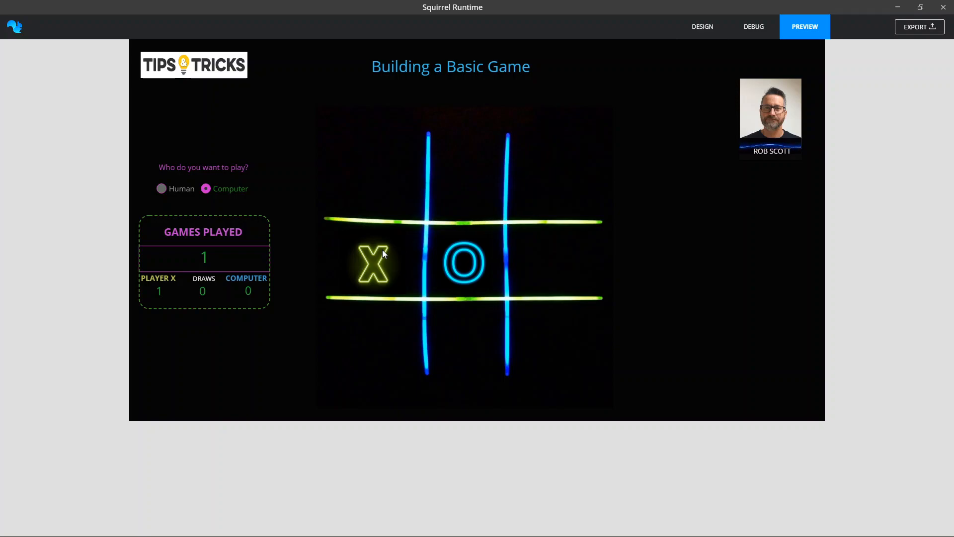
pyautogui.click(549, 186)
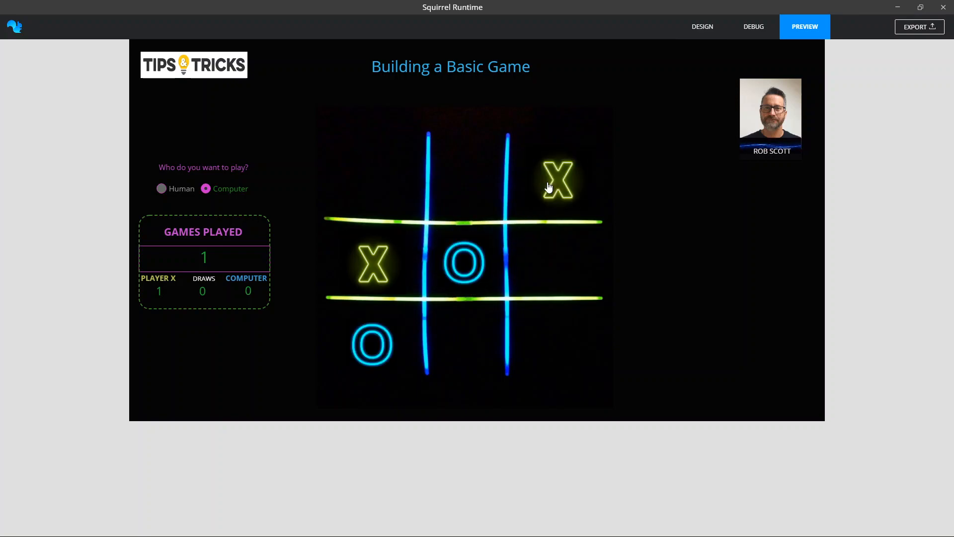
pyautogui.click(375, 183)
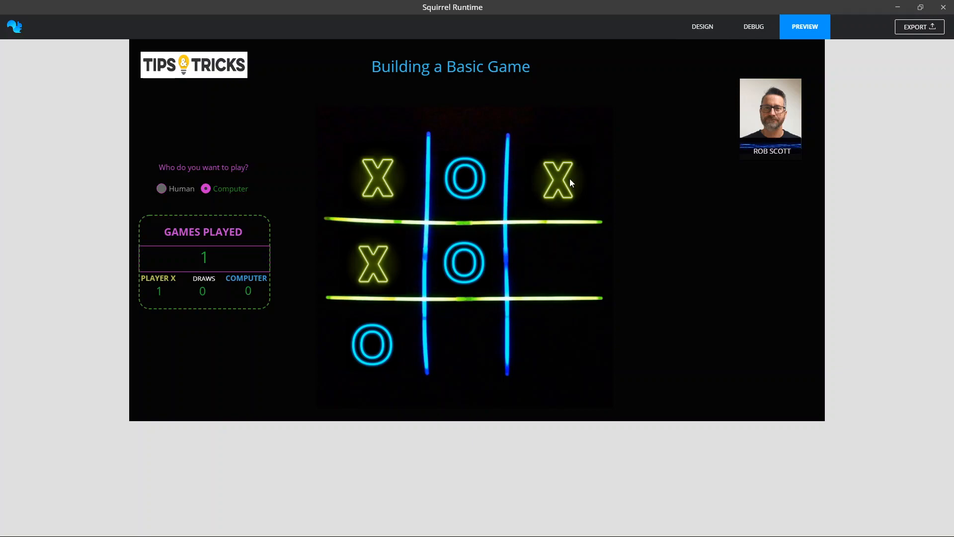
pyautogui.click(557, 262)
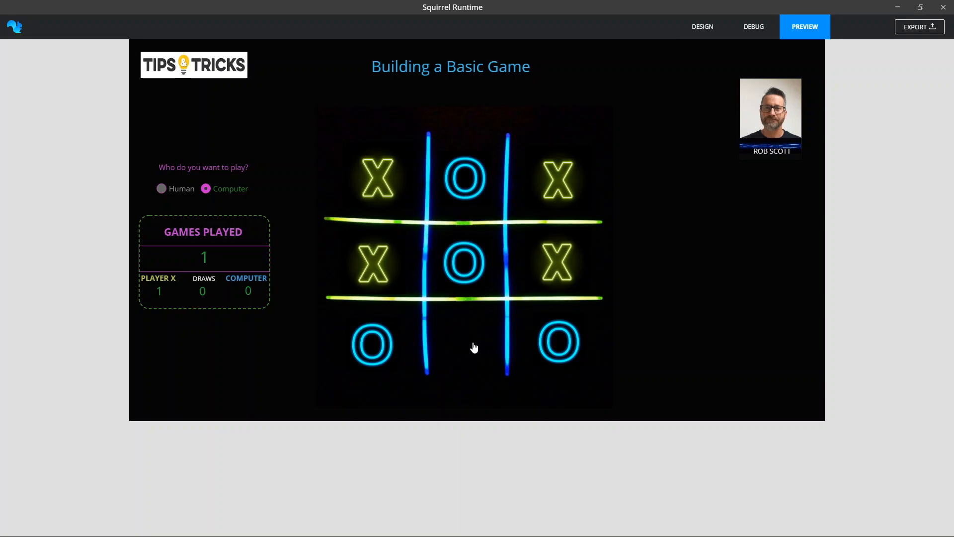
pyautogui.click(474, 347)
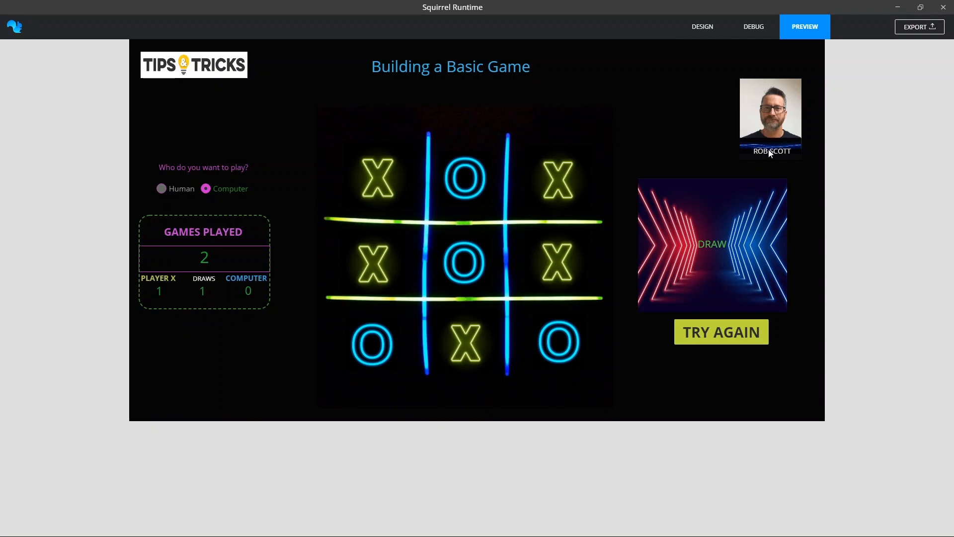
# Return to the design view and examine the line position cells K4:L4 and the HLINE position cell B13
pyautogui.click(703, 26)
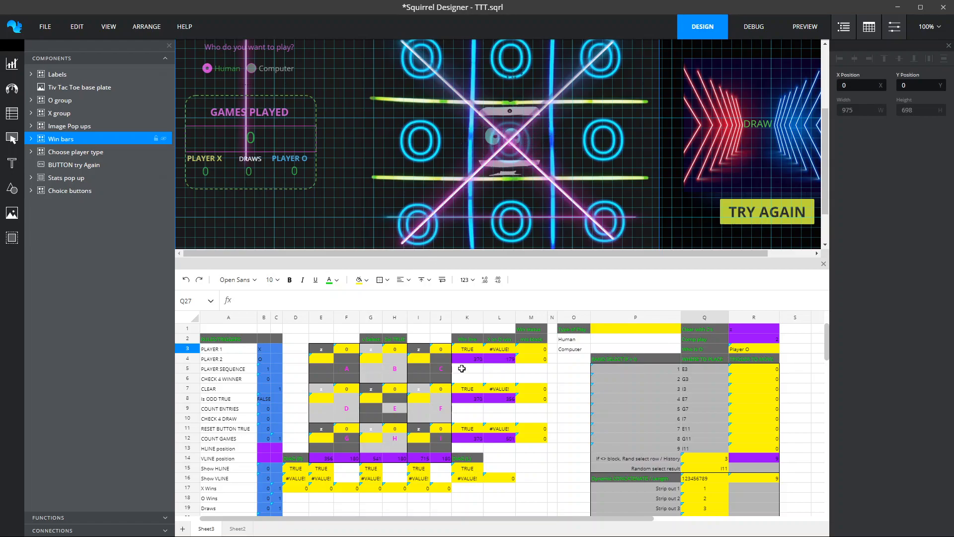
pyautogui.moveTo(470, 358); pyautogui.dragTo(506, 358)
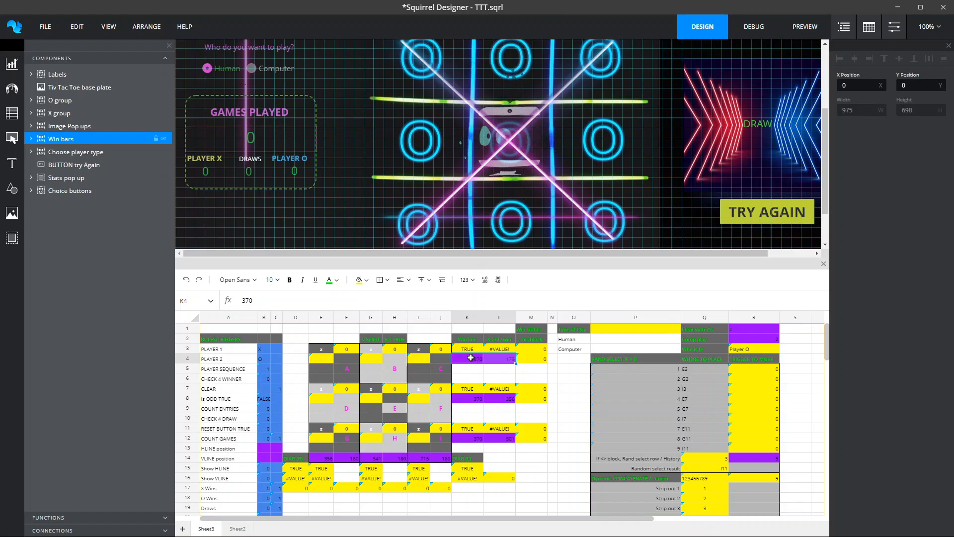
pyautogui.click(264, 448)
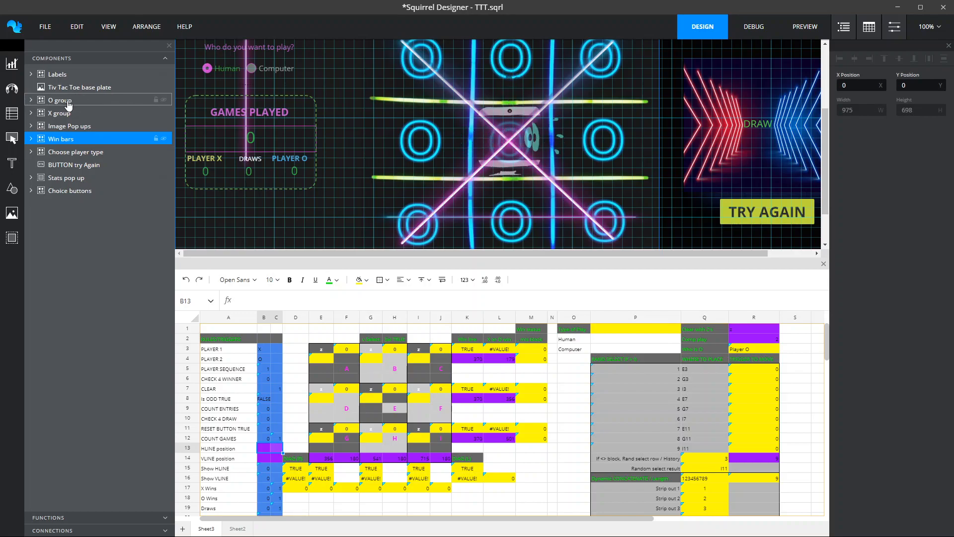
# Examine the image source and dynamic visibility settings of the Delay image in the Image Pop ups group
pyautogui.click(31, 126)
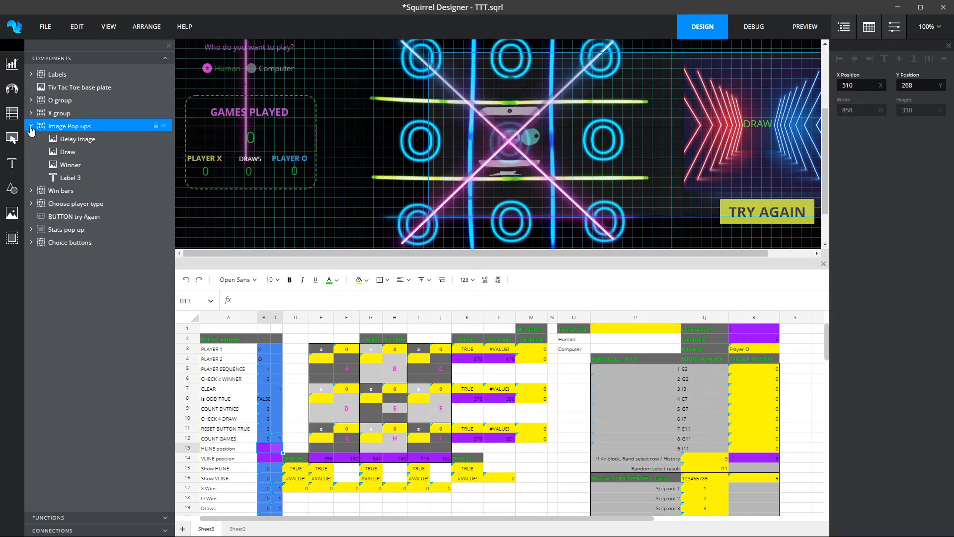
pyautogui.click(69, 140)
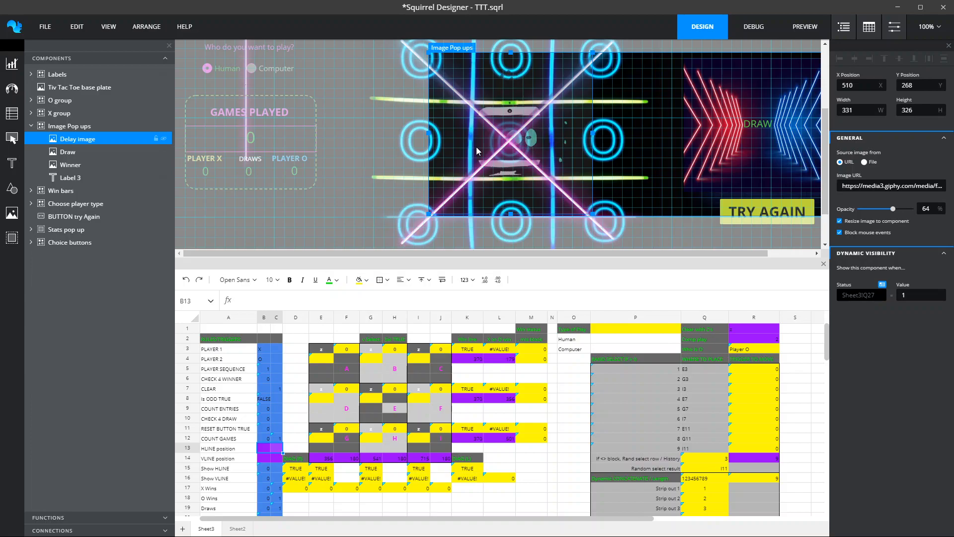
pyautogui.click(30, 127)
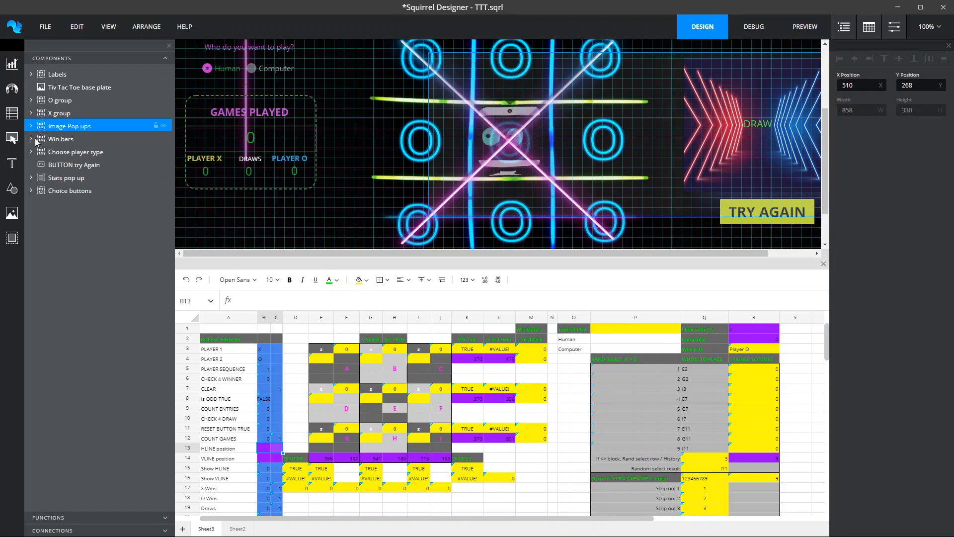
# Examine the data insertion and visibility settings of choice button 1 and the formula in its source cell B5
pyautogui.click(31, 192)
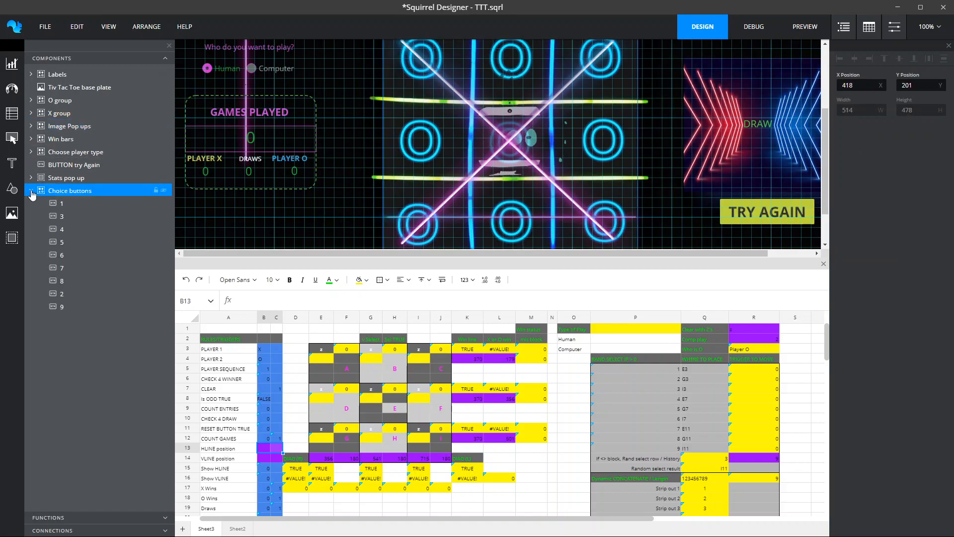
pyautogui.click(54, 203)
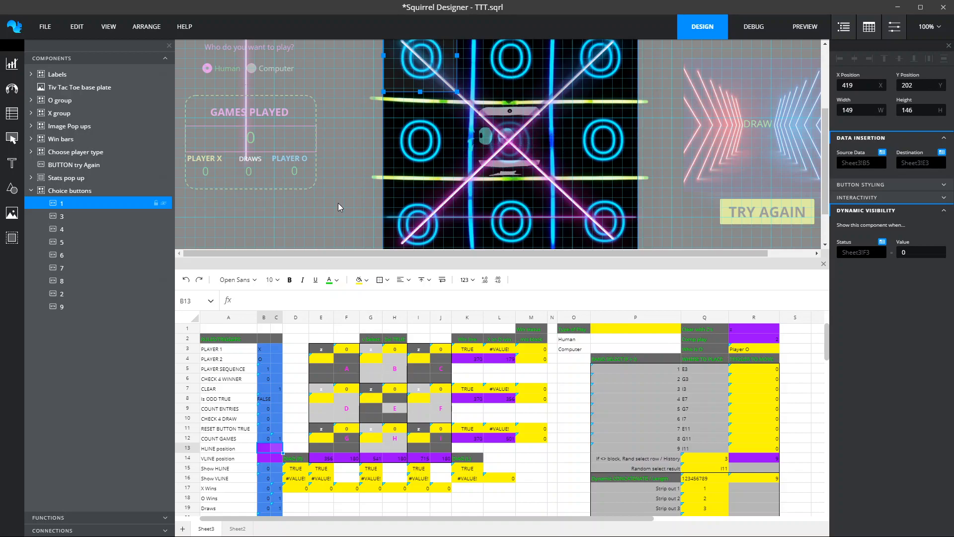
pyautogui.click(263, 369)
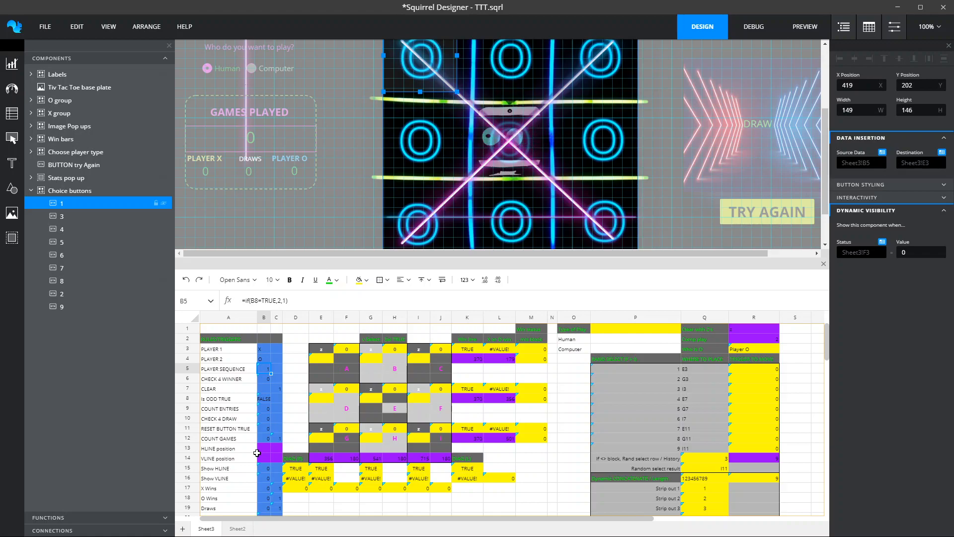
# Review the contents of the winner check, odd test, entry count, draw check and O Wins cells in column B
pyautogui.click(264, 379)
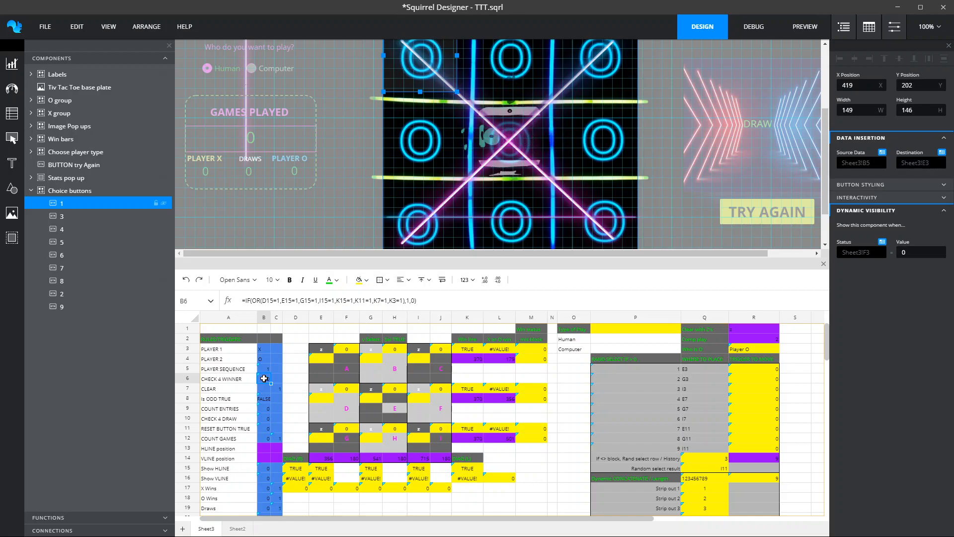
pyautogui.click(263, 398)
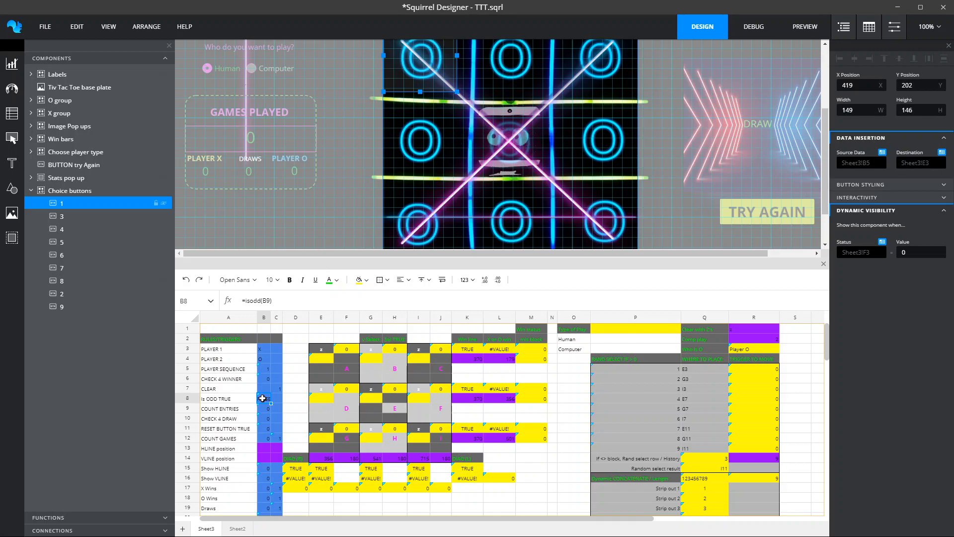
pyautogui.click(263, 409)
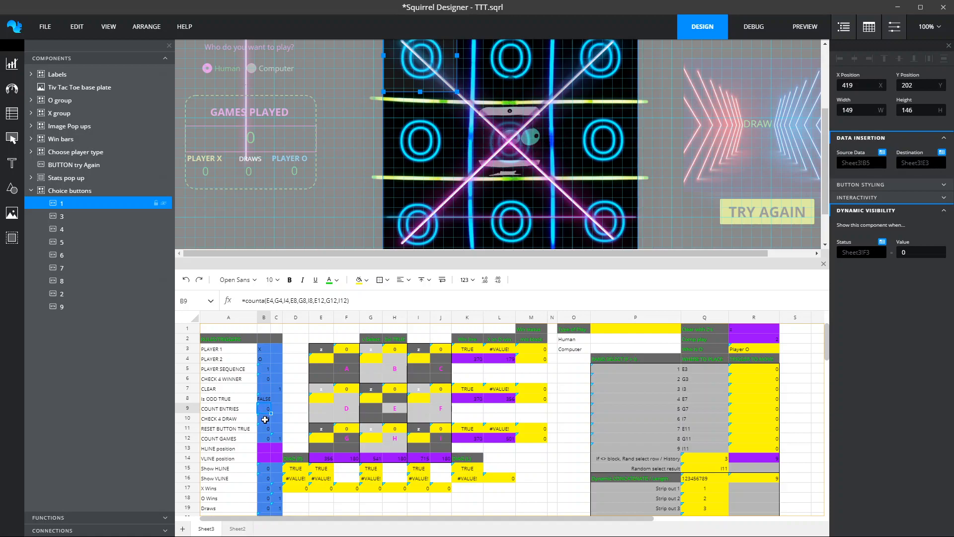
pyautogui.click(265, 418)
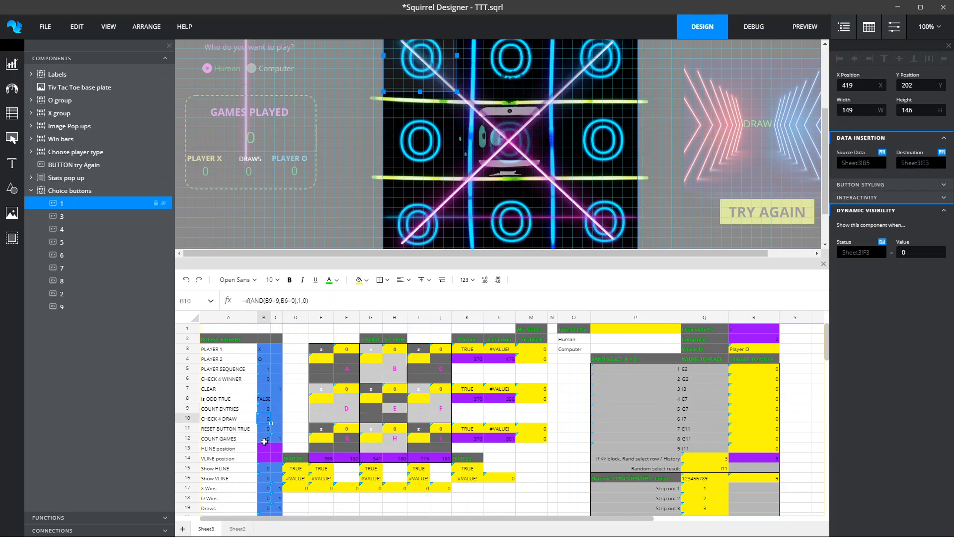
pyautogui.click(265, 487)
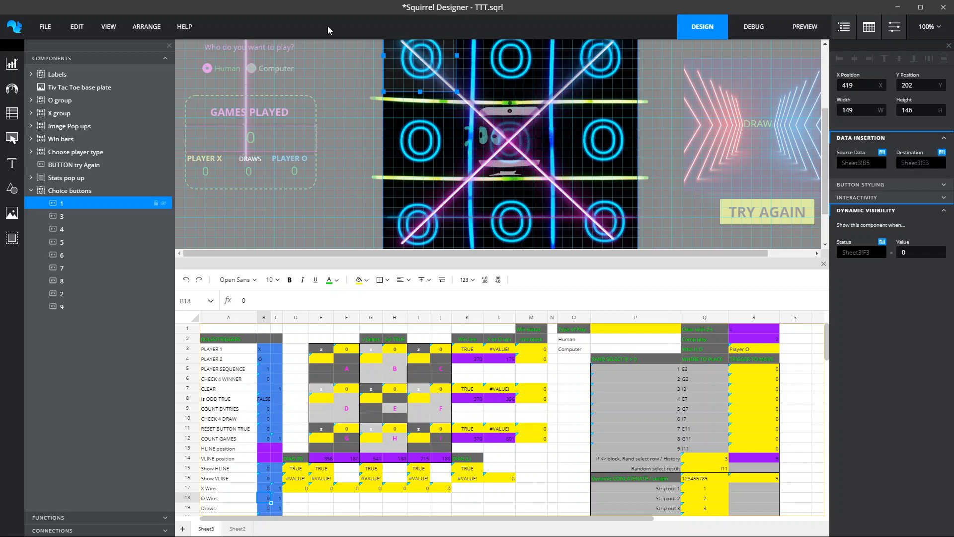
# Run the game in debug mode against the computer and place an X in the centre square
pyautogui.click(745, 24)
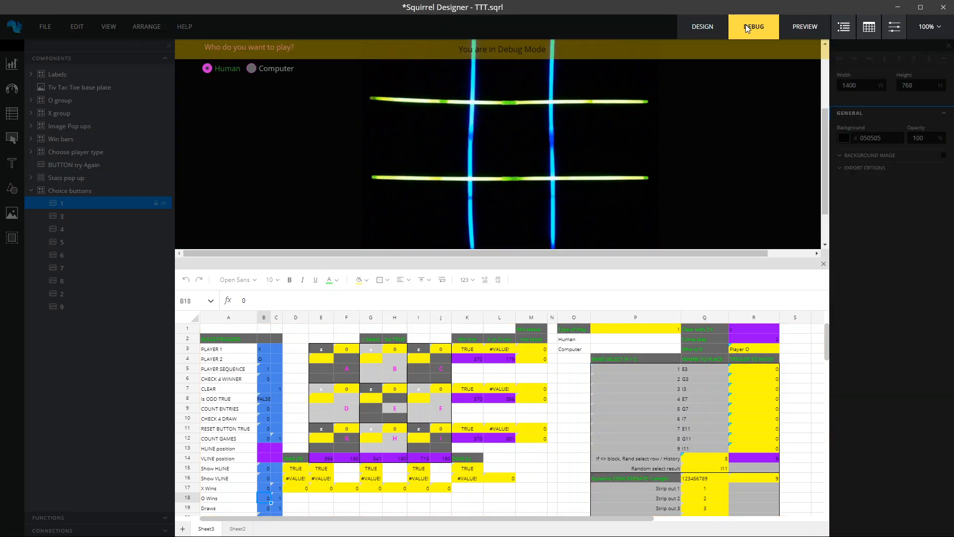
pyautogui.click(251, 68)
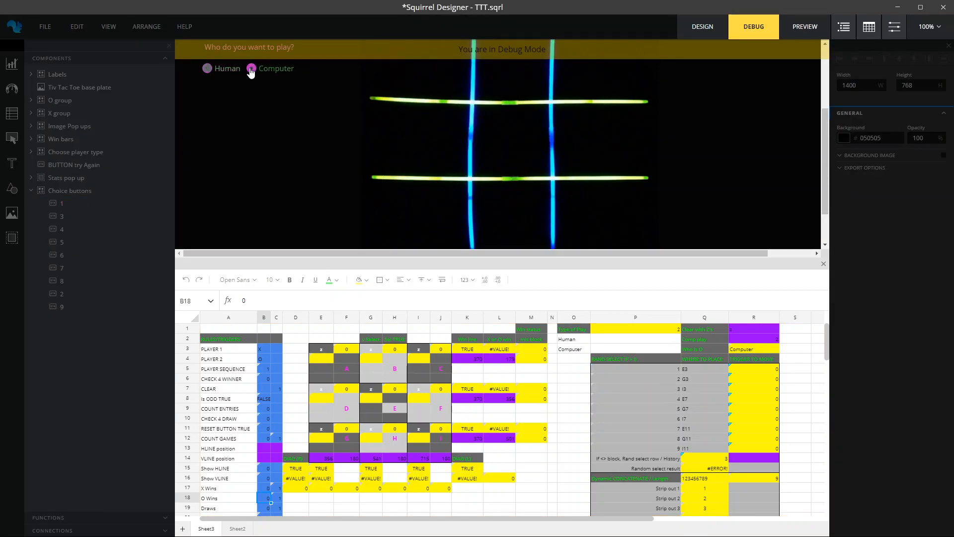
pyautogui.click(508, 144)
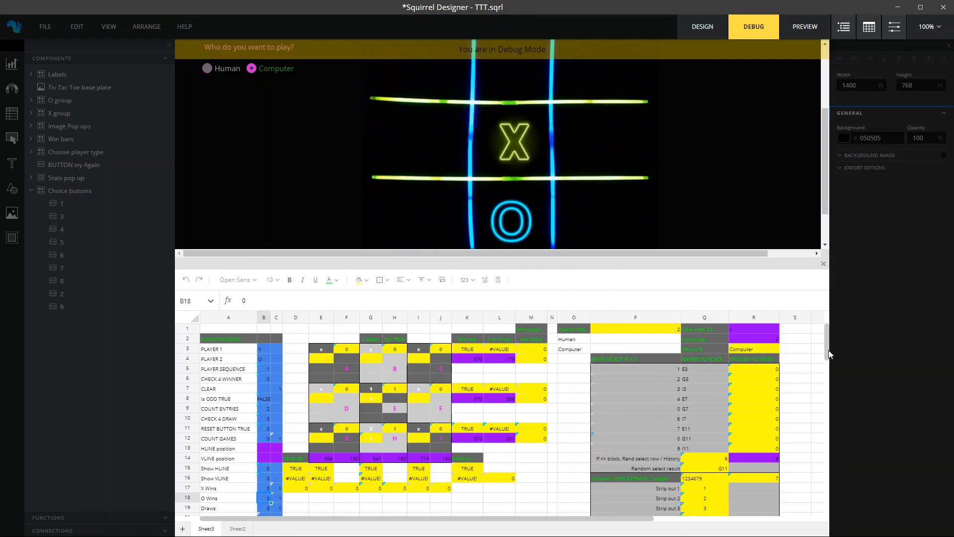
# Return to the design view and examine the dynamic concatenate formula in cell Q16
pyautogui.click(707, 31)
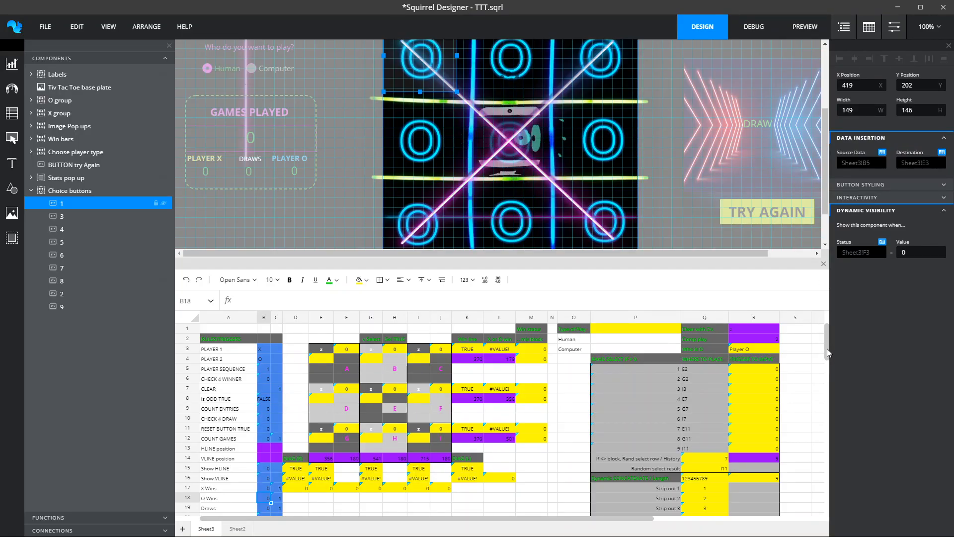
pyautogui.moveTo(827, 348); pyautogui.dragTo(827, 350)
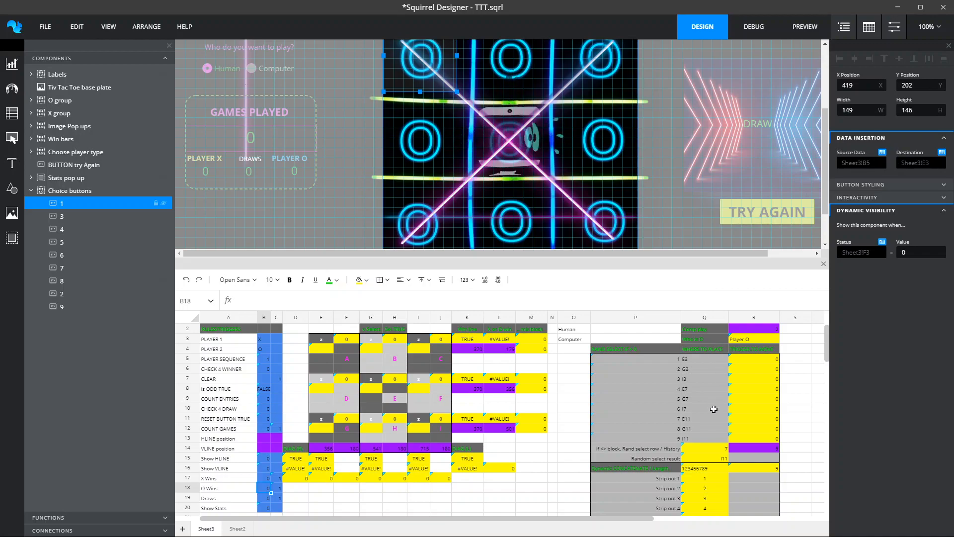
pyautogui.click(706, 468)
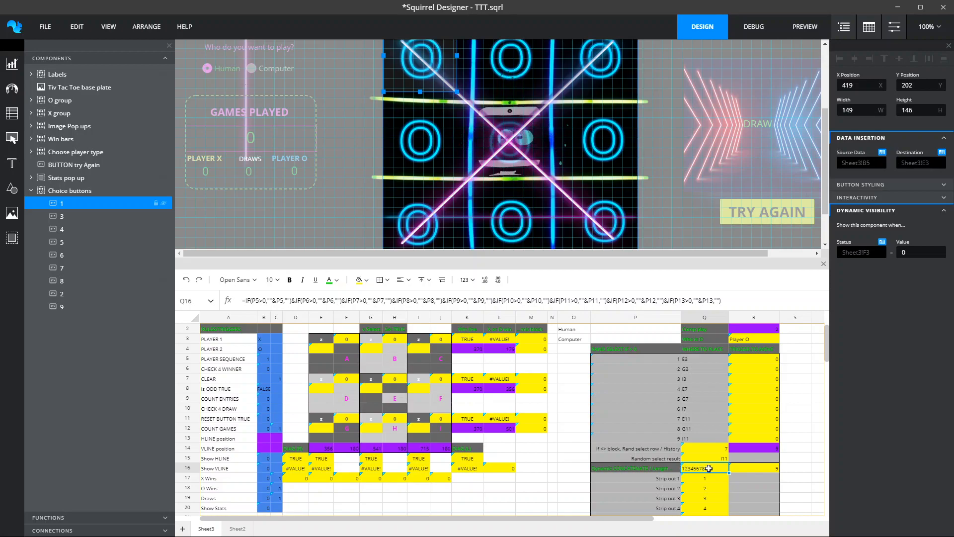
# In debug mode, place X middle-left and O bottom-centre, switch the opponent to Computer, and place X in the centre
pyautogui.click(754, 29)
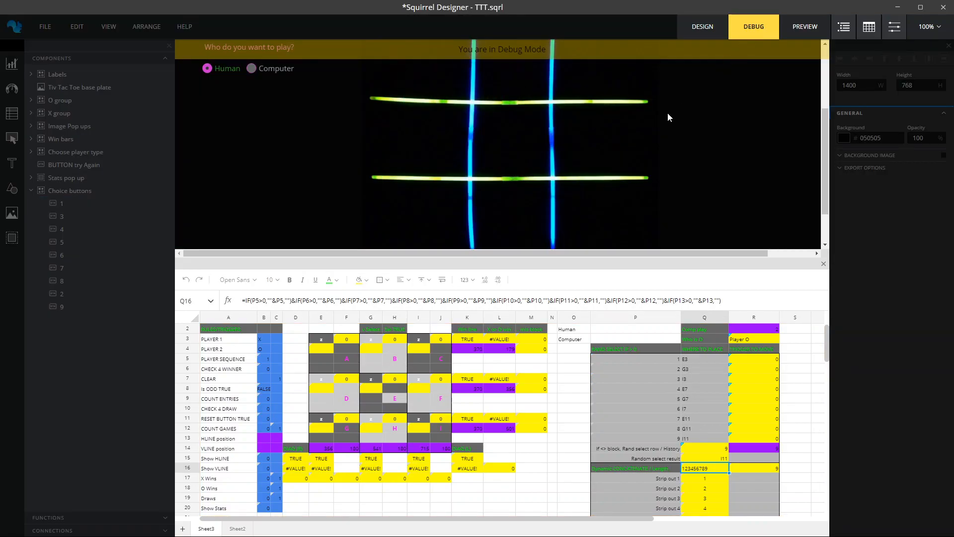
pyautogui.click(451, 139)
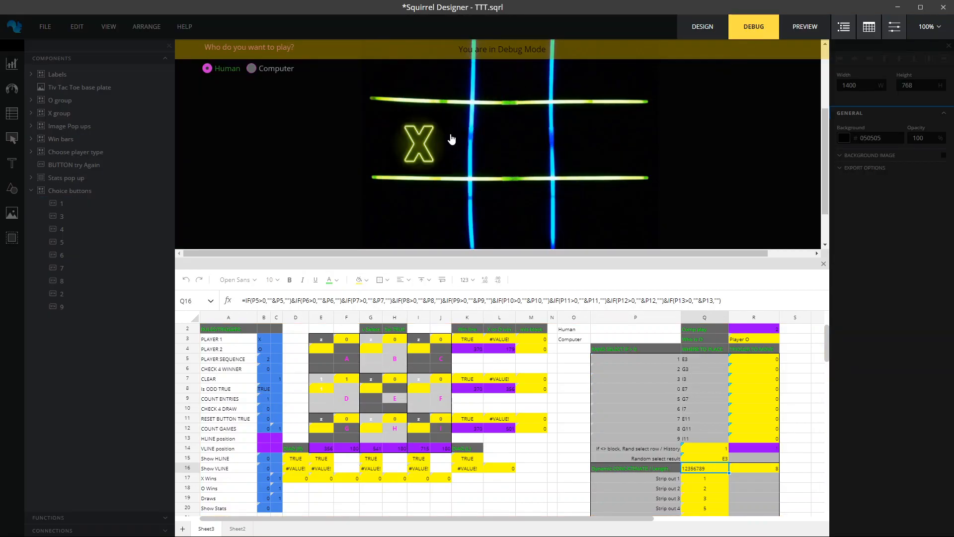
pyautogui.click(508, 207)
pyautogui.click(252, 71)
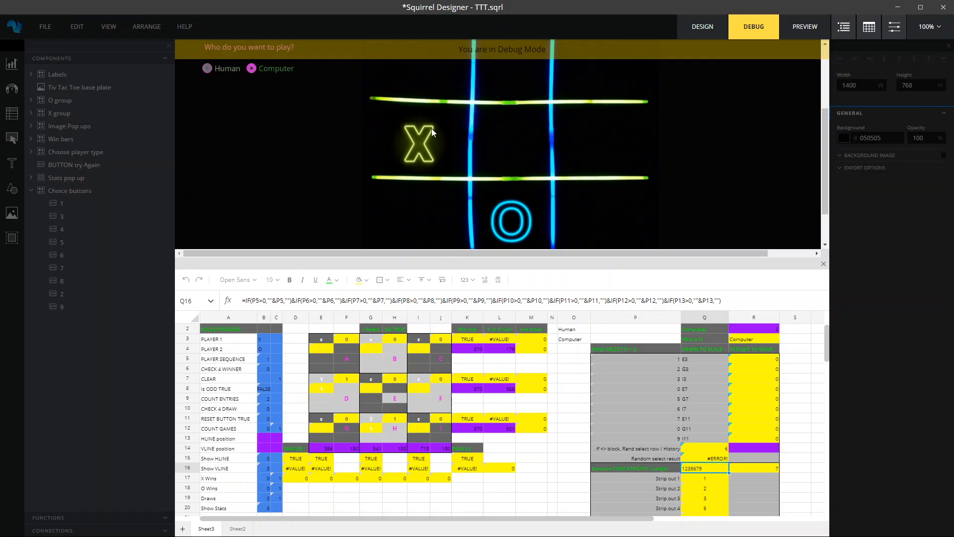
pyautogui.click(528, 144)
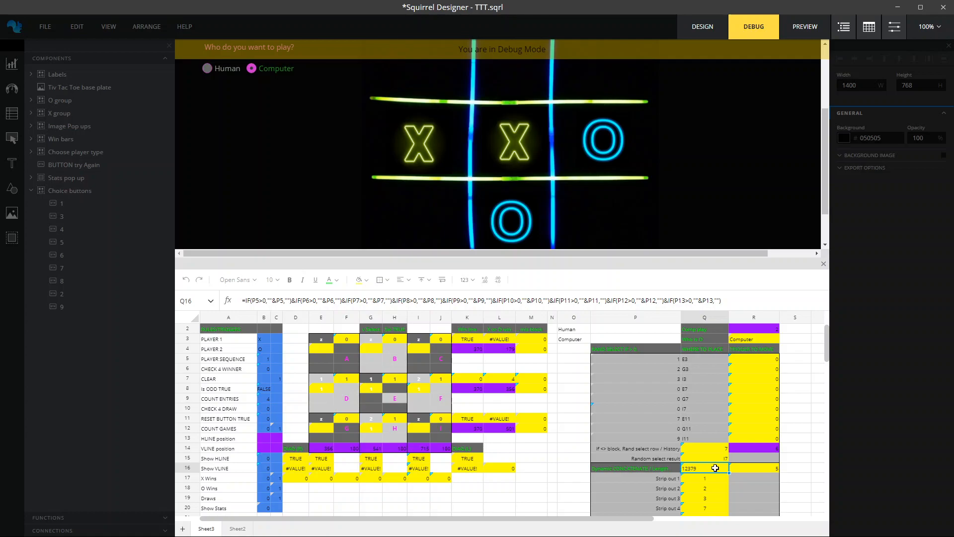
# Examine the length formula in R16 and the random selection formulas in Q15 and Q14, and return to the design view
pyautogui.click(766, 468)
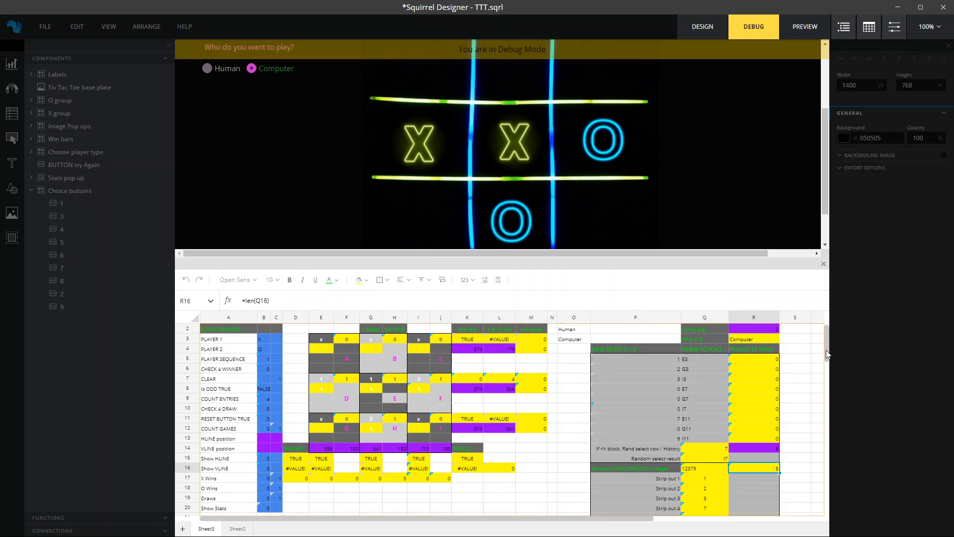
pyautogui.moveTo(827, 349); pyautogui.dragTo(829, 365)
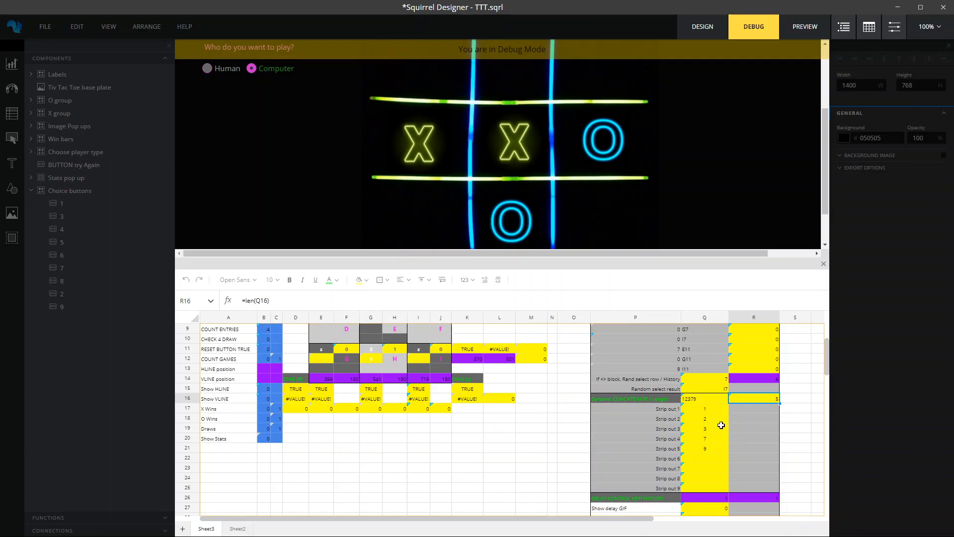
pyautogui.click(712, 388)
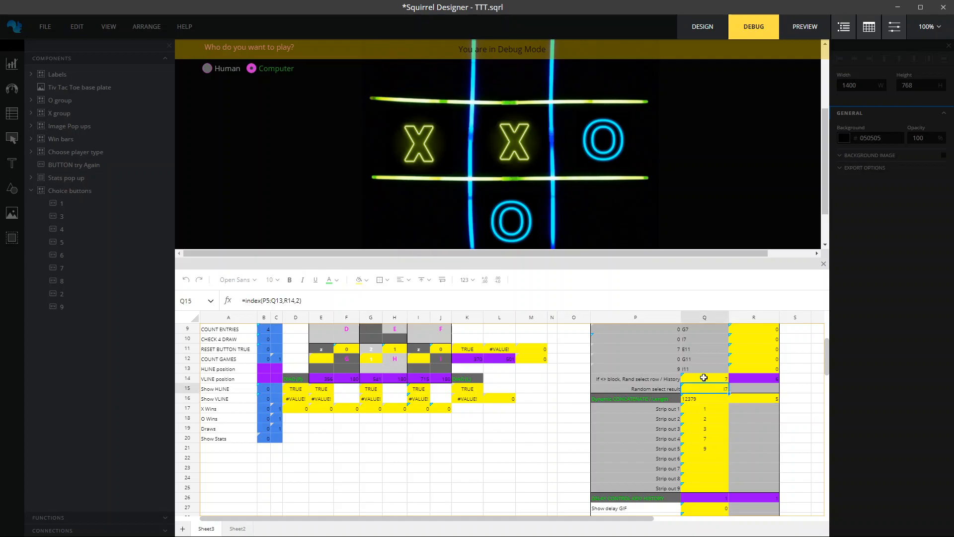
pyautogui.click(704, 377)
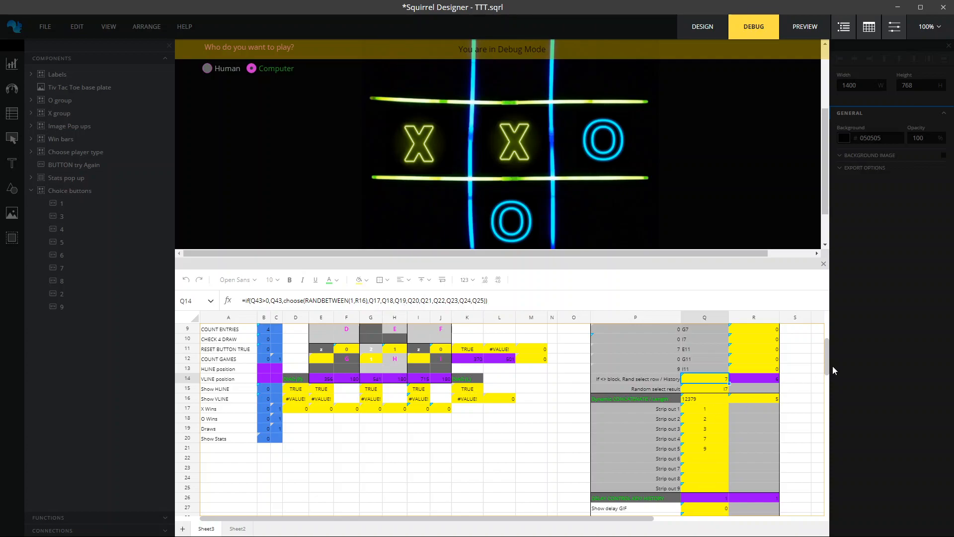
pyautogui.scroll(5, 827, 372)
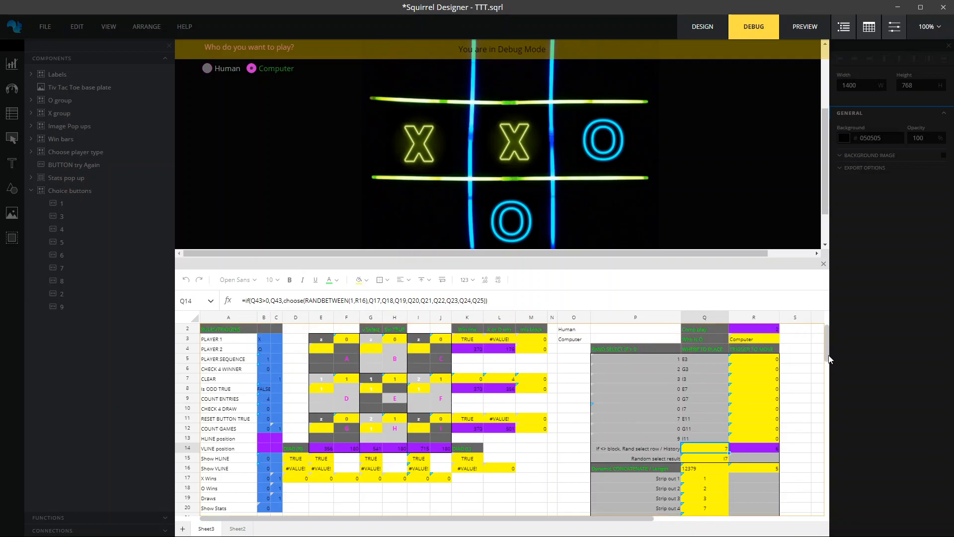
pyautogui.click(702, 28)
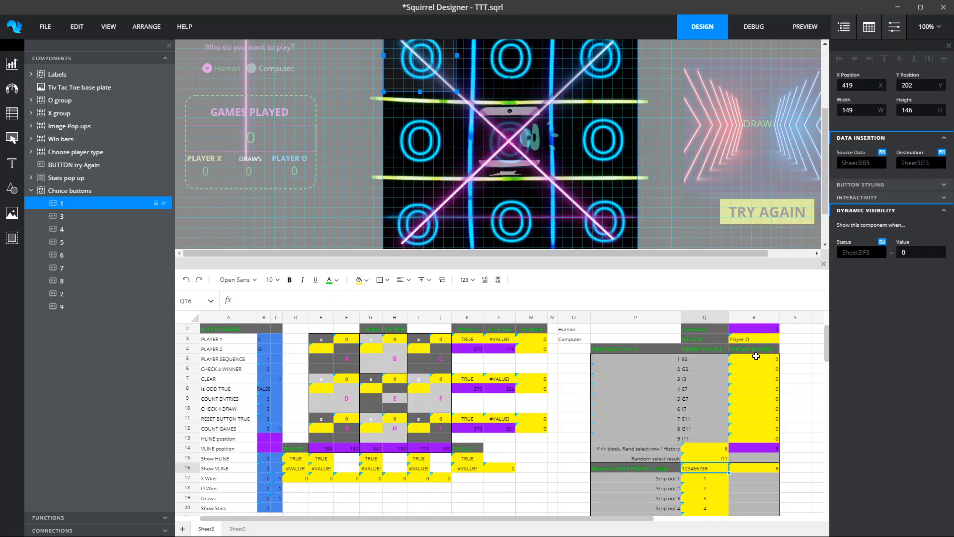
# Examine the move trigger formulas in R7 and R5, the COMP play A data mover's settings and the random selection formula in Q15
pyautogui.click(762, 379)
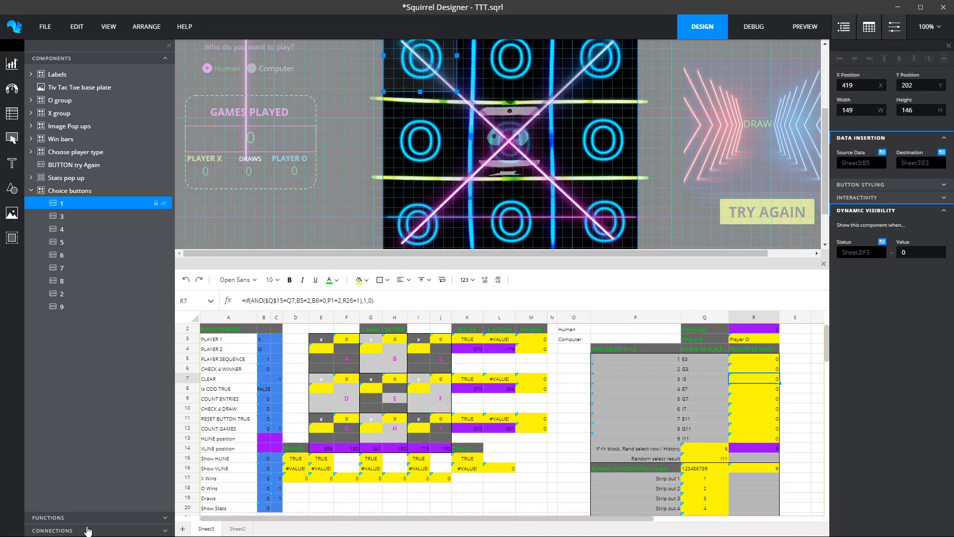
pyautogui.click(65, 517)
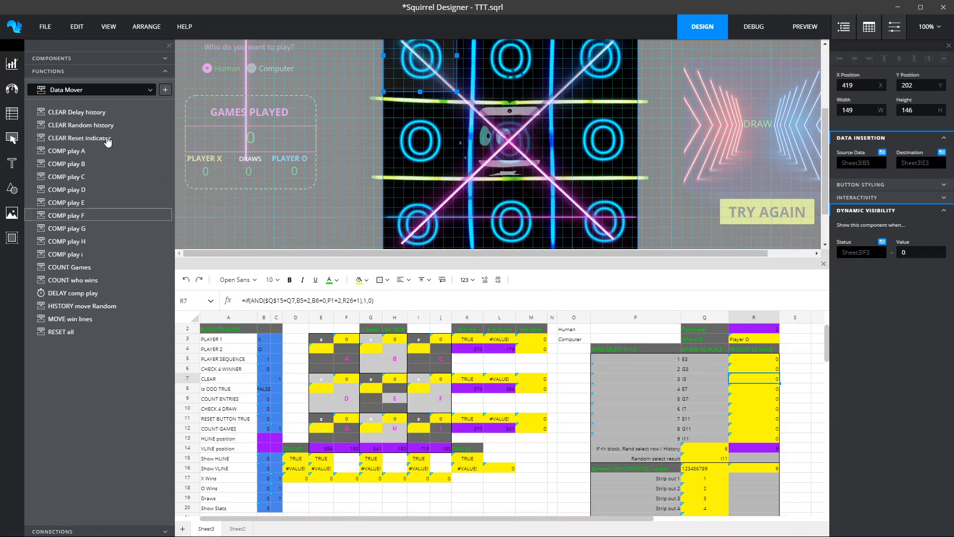
pyautogui.click(63, 154)
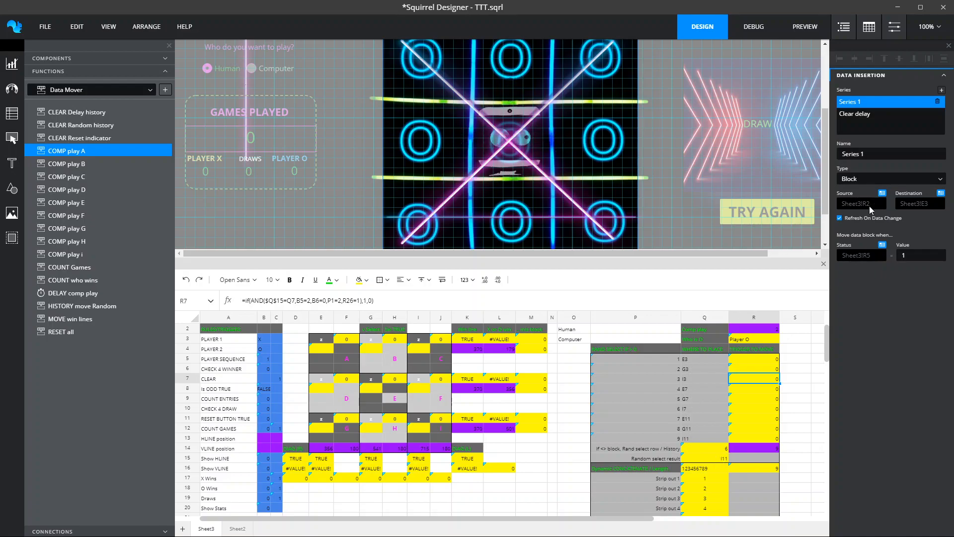
pyautogui.click(703, 468)
pyautogui.click(699, 449)
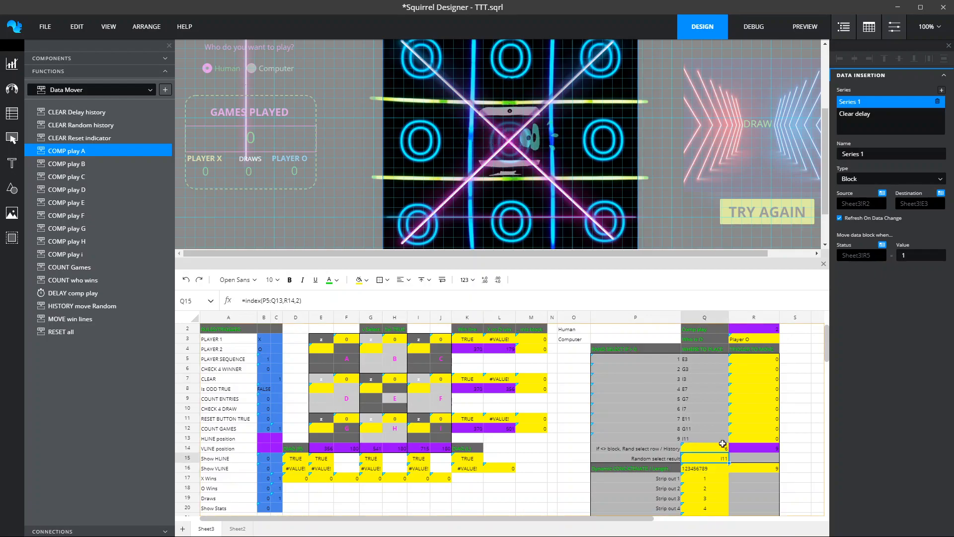
pyautogui.click(750, 358)
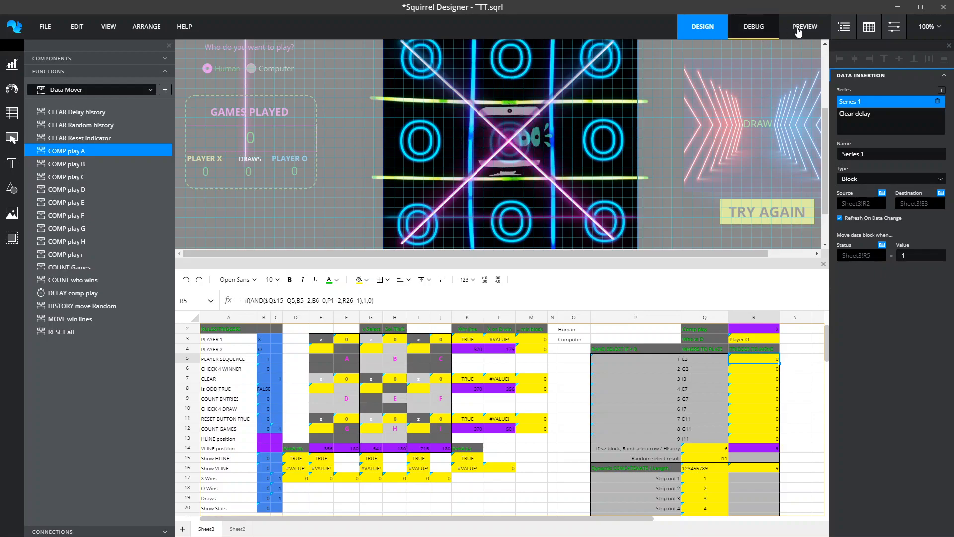
# Run the game in debug mode against the computer and place X in the top-left and bottom-left squares
pyautogui.click(761, 28)
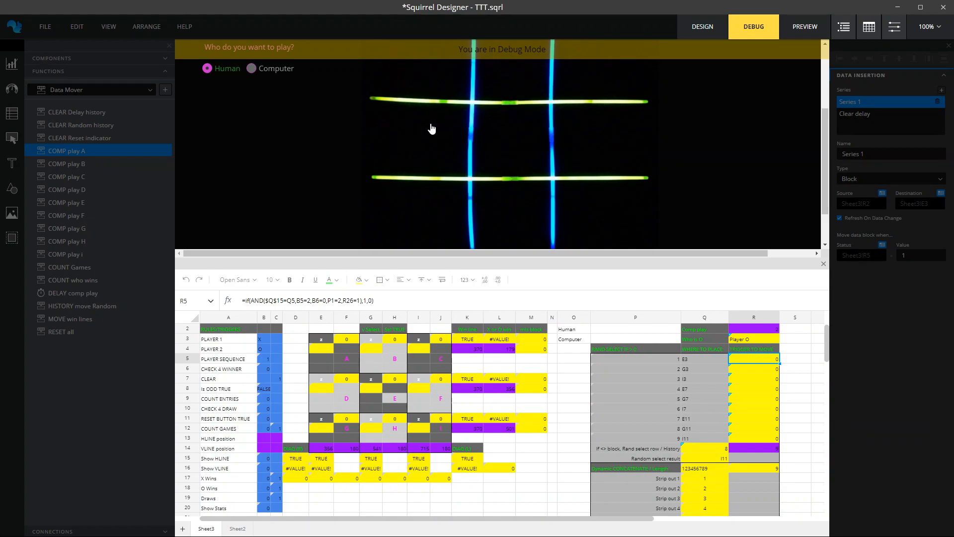
pyautogui.click(251, 70)
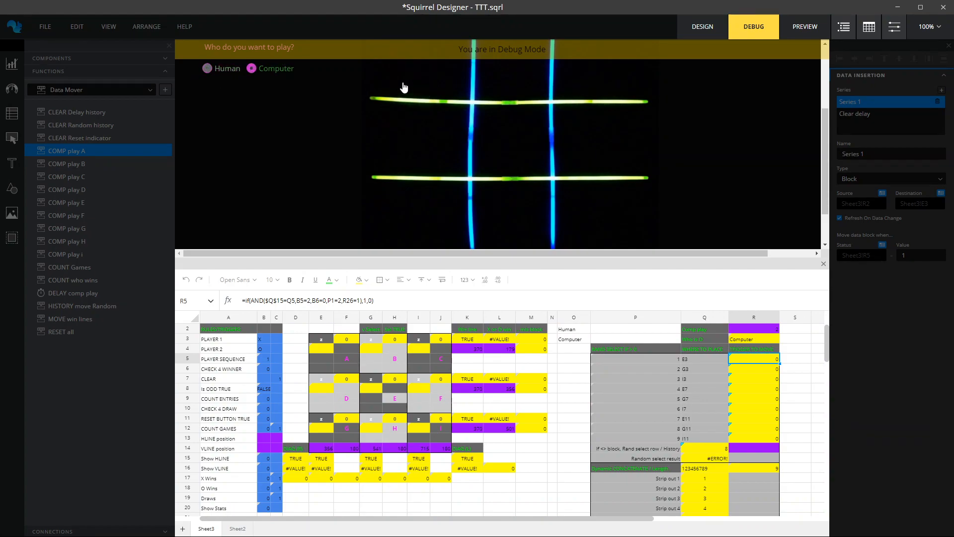
pyautogui.click(422, 81)
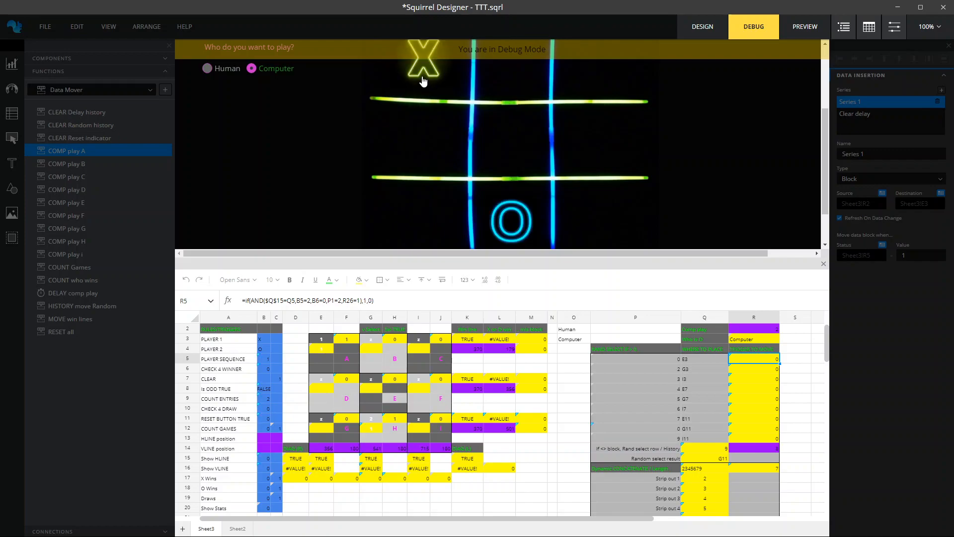
pyautogui.click(421, 213)
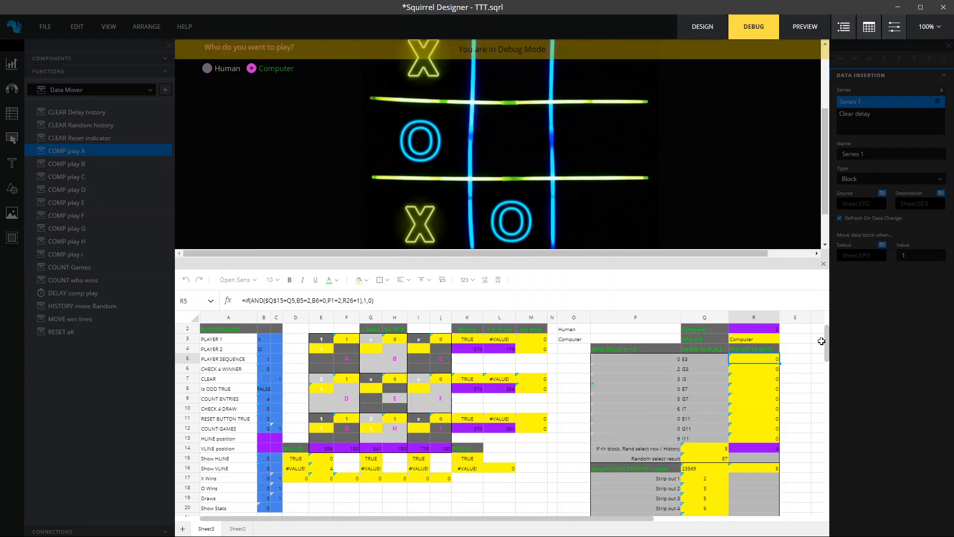
# Examine the block strategy formulas in Q31, R39 and Q43 lower in the sheet
pyautogui.moveTo(829, 355); pyautogui.dragTo(832, 395)
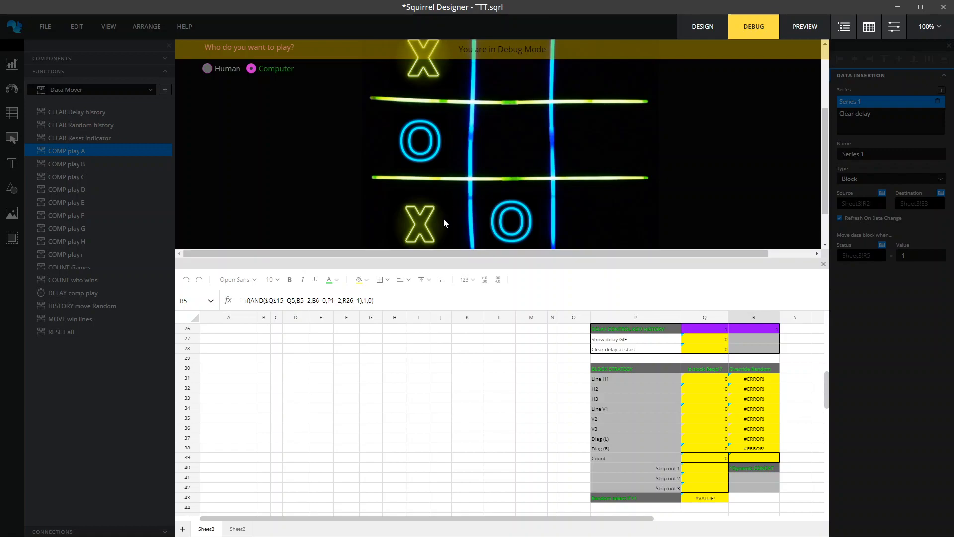
pyautogui.click(711, 379)
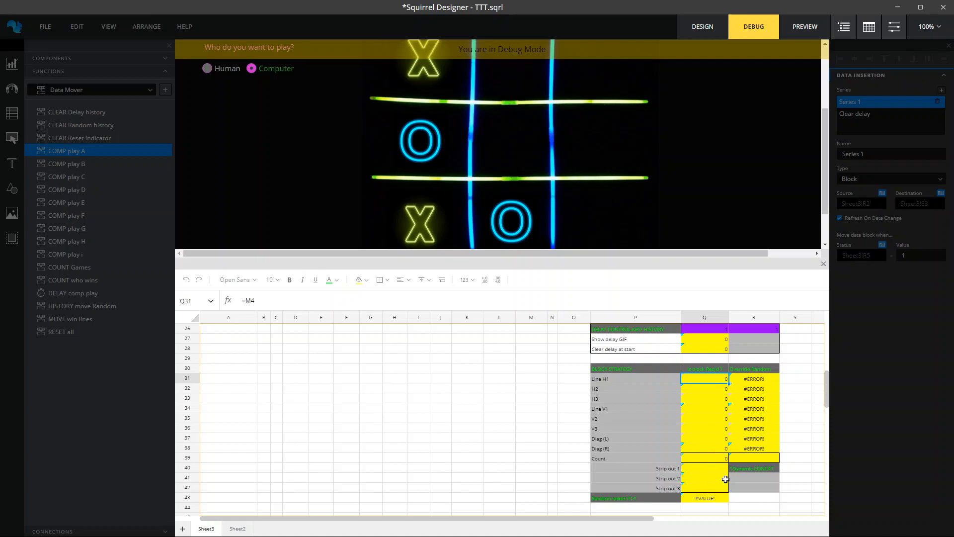
pyautogui.click(753, 457)
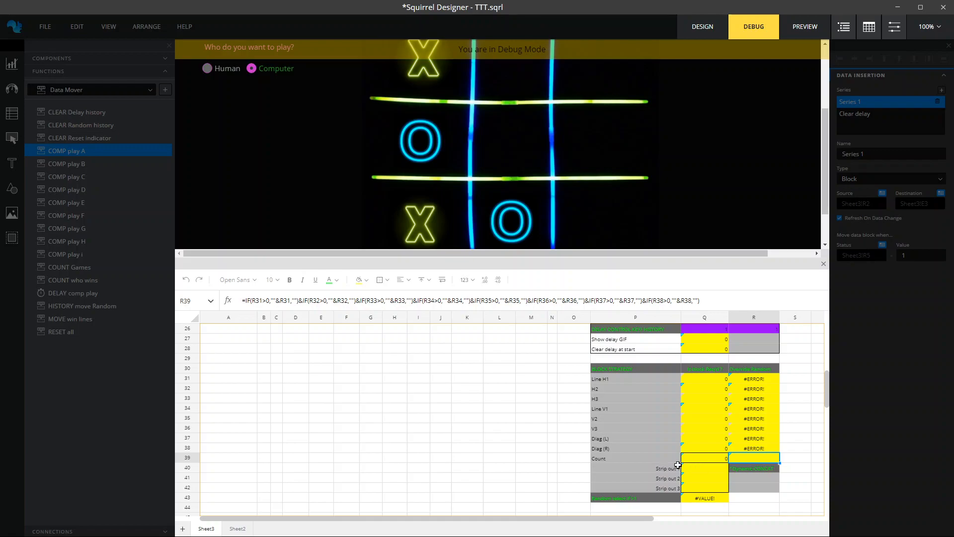
pyautogui.click(706, 496)
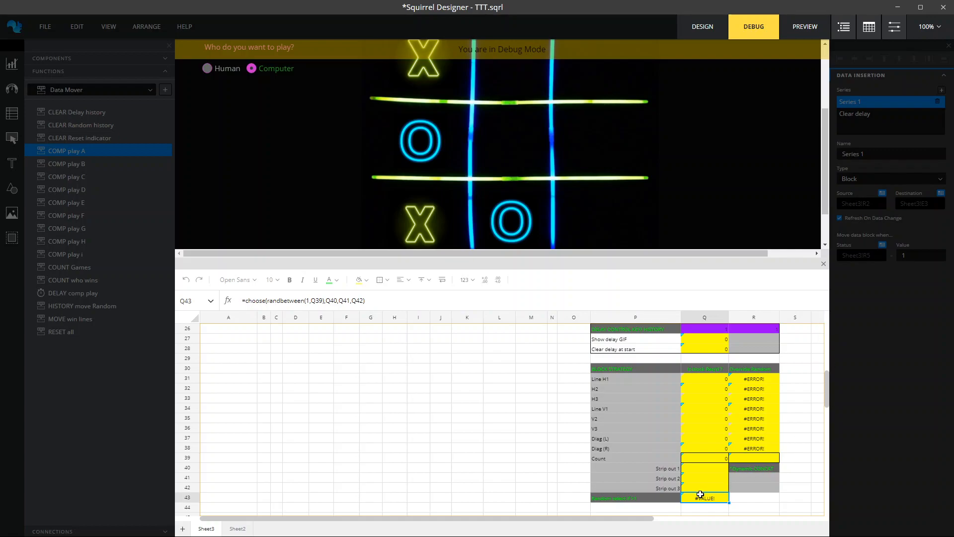
# Examine the formula in Q14 that chooses between the blocking move and a random row
pyautogui.moveTo(828, 403); pyautogui.dragTo(824, 364)
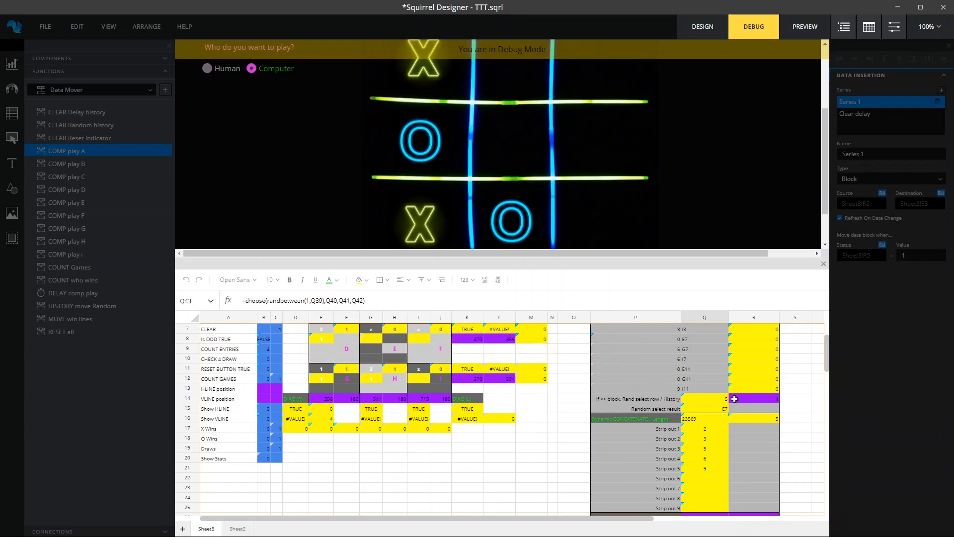
pyautogui.click(709, 399)
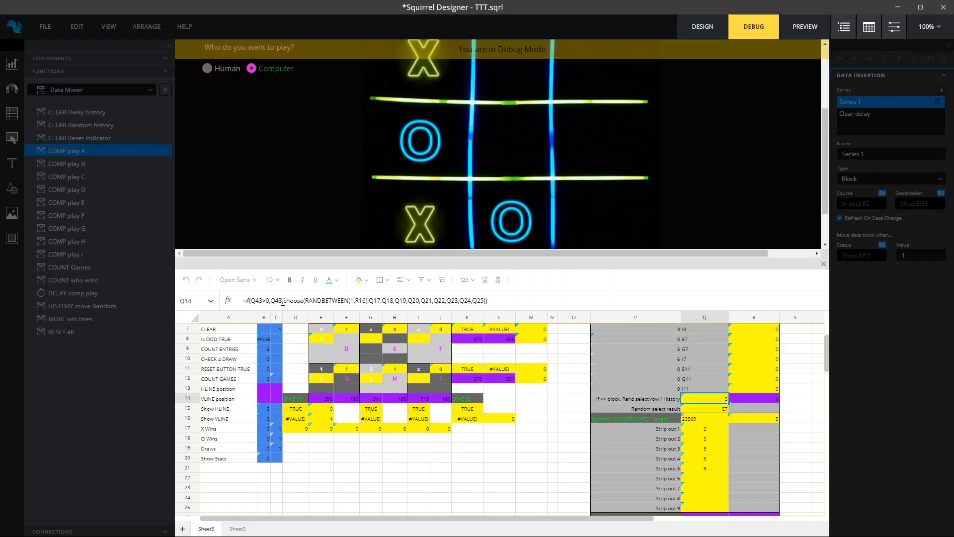
pyautogui.moveTo(826, 370); pyautogui.dragTo(836, 351)
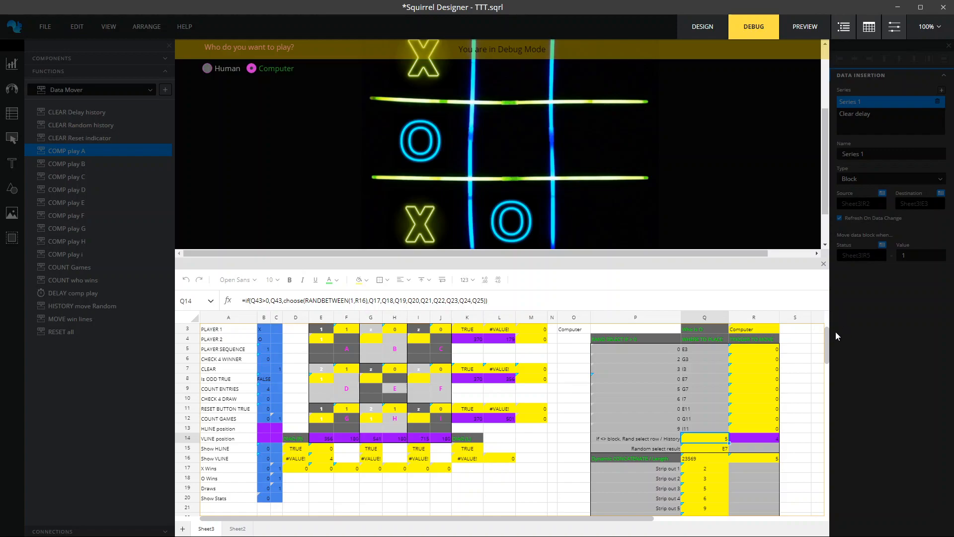
pyautogui.moveTo(827, 351); pyautogui.dragTo(828, 342)
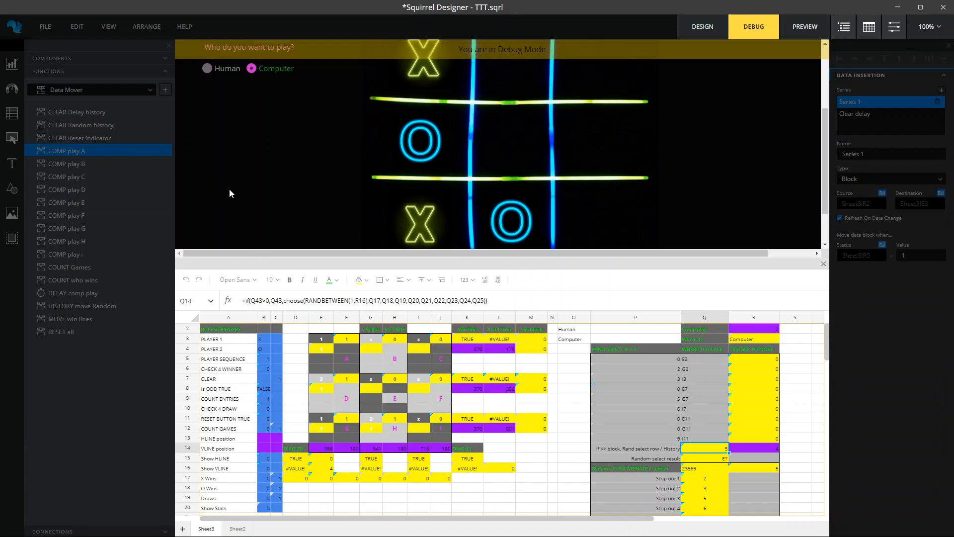
# Return to the design view and examine the DELAY comp play timer's settings, the available function types and its trigger cell Q15
pyautogui.click(701, 28)
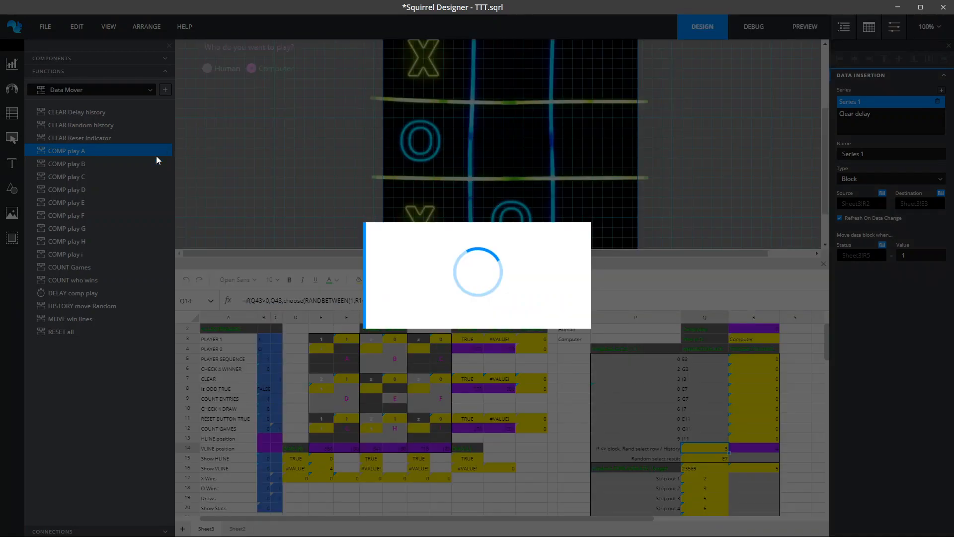
pyautogui.click(62, 294)
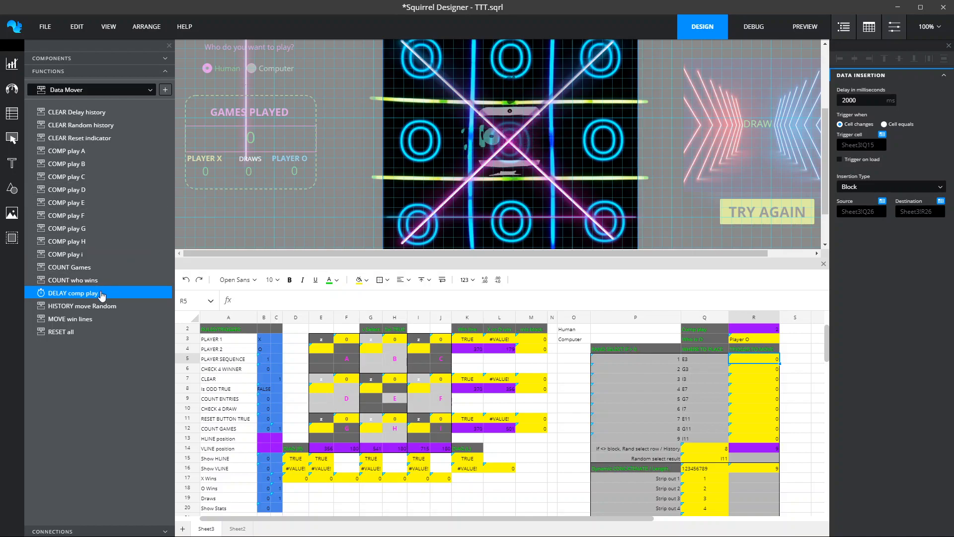
pyautogui.click(154, 93)
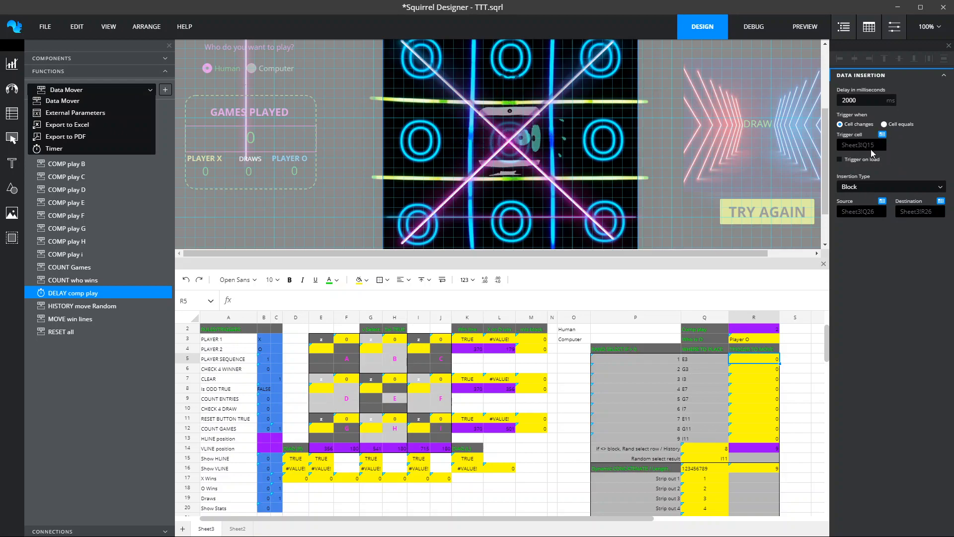
pyautogui.click(706, 459)
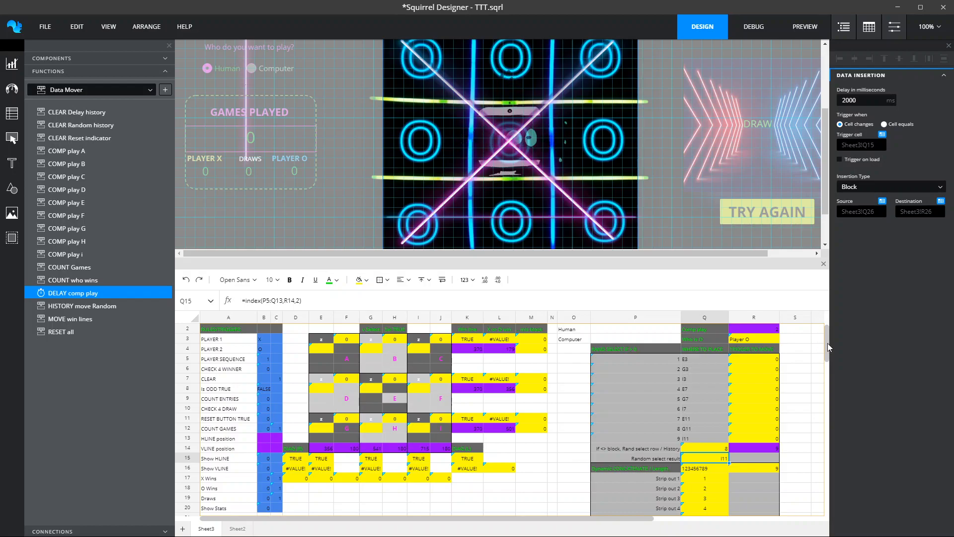
pyautogui.moveTo(828, 346); pyautogui.dragTo(830, 357)
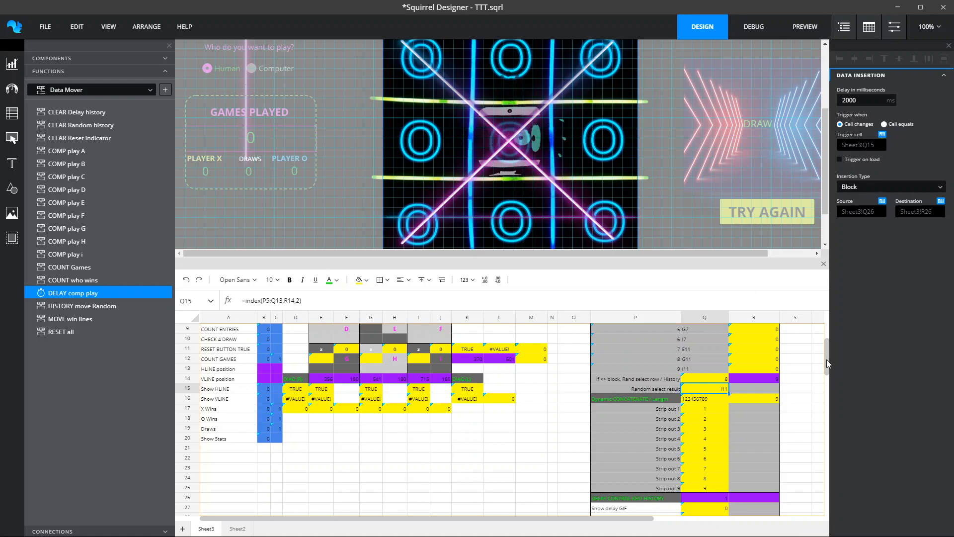
pyautogui.moveTo(827, 359); pyautogui.dragTo(828, 341)
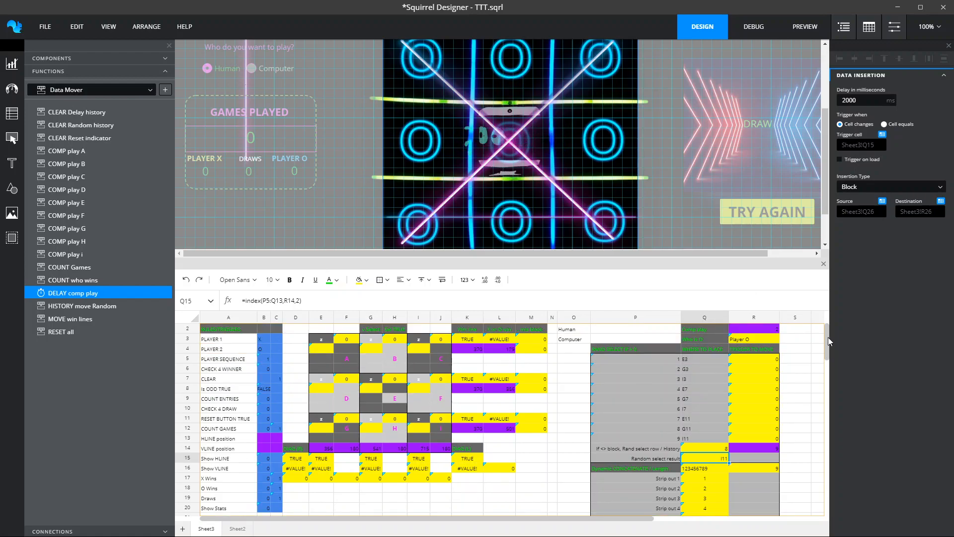